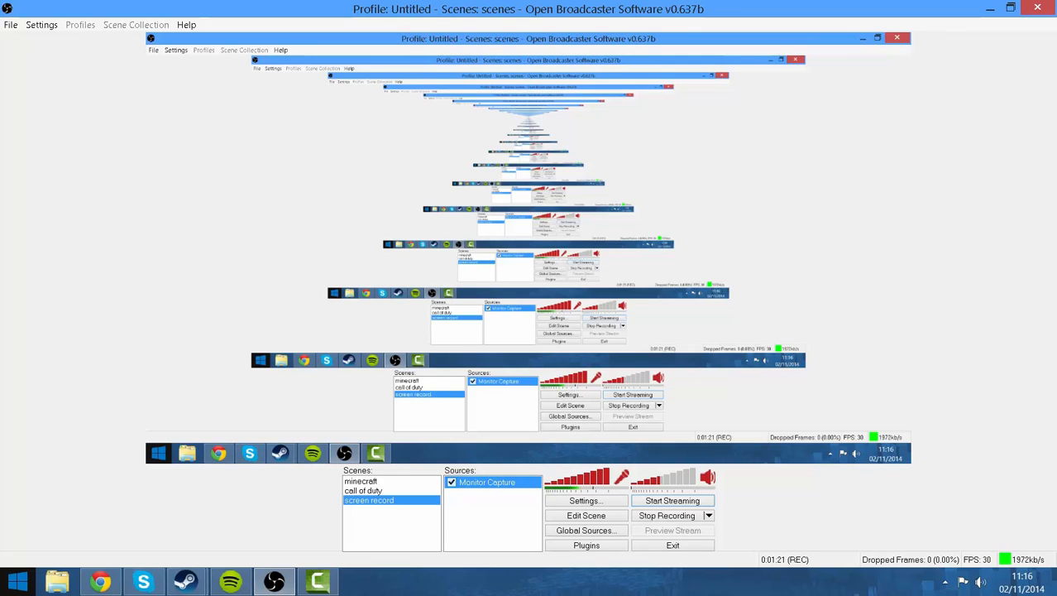
Bring Chrome forward and show the obsproject.com OBS download page.
left_click(97, 581)
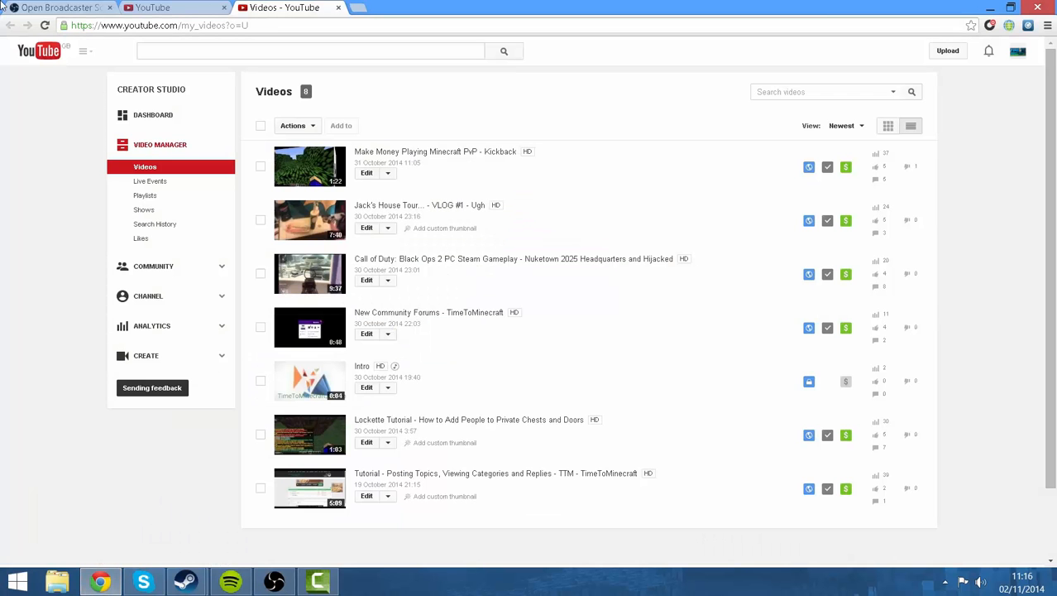
left_click(41, 7)
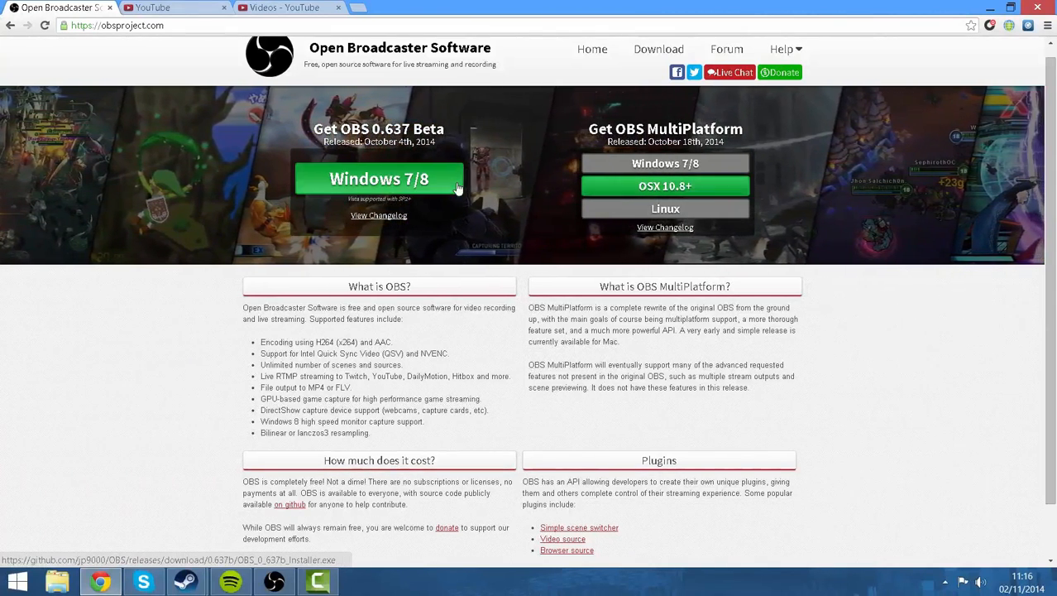
Return from the browser to the Open Broadcaster Software main window.
left_click(274, 581)
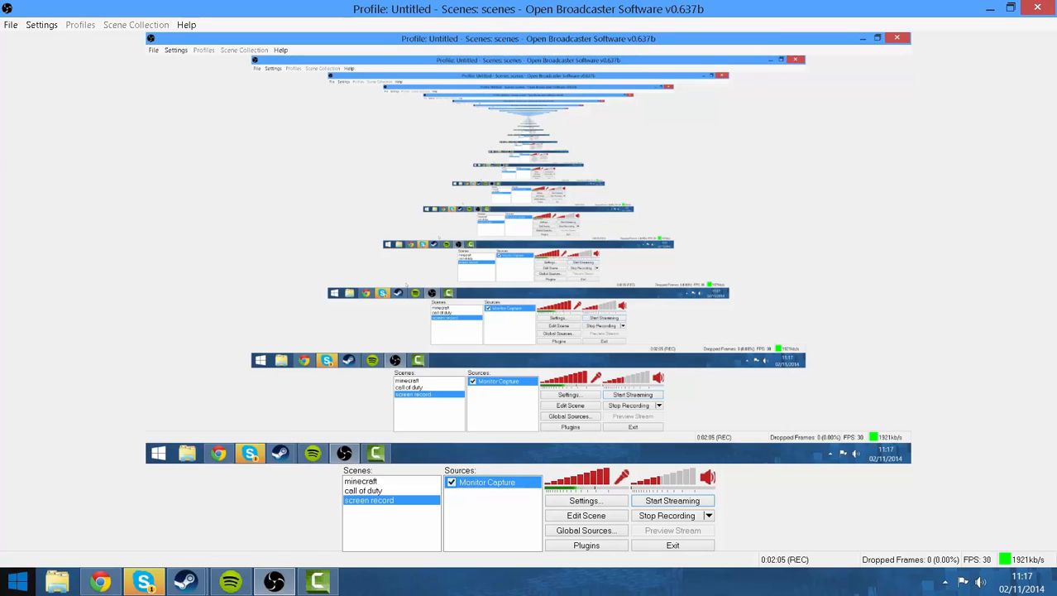
right_click(466, 517)
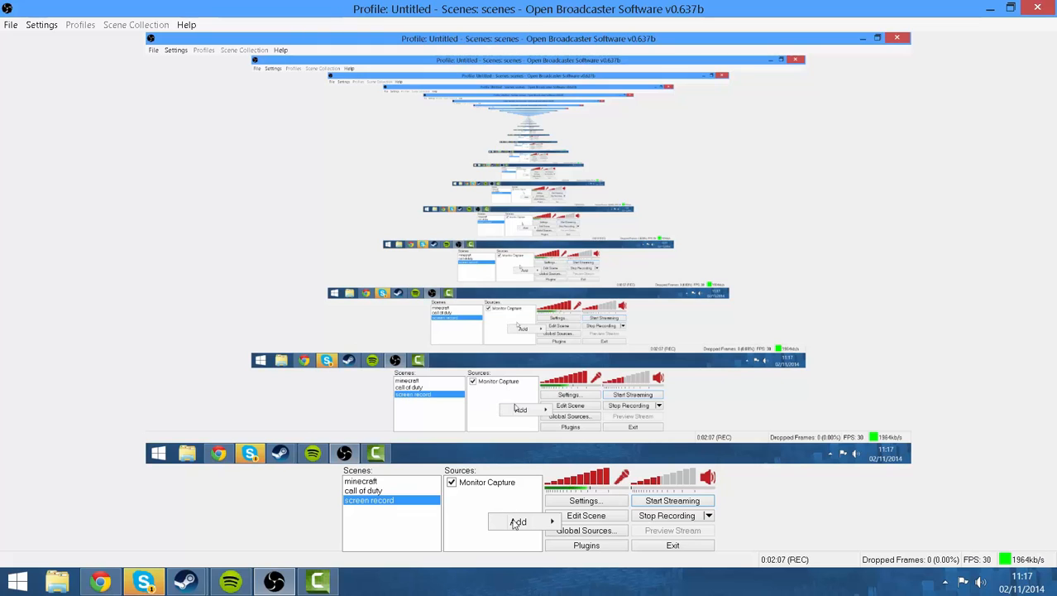
mouse_move(516, 521)
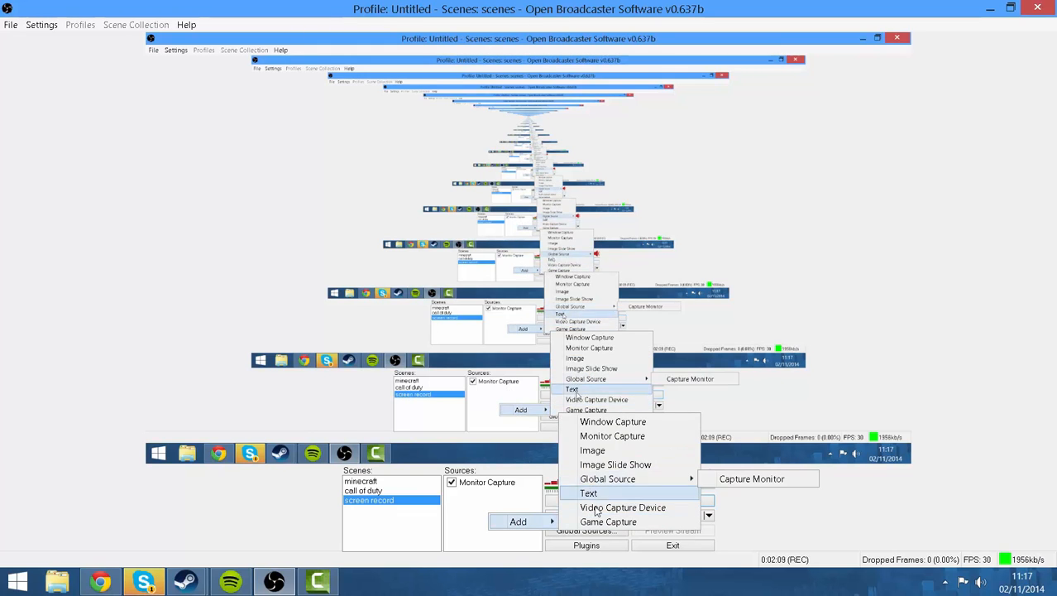
left_click(472, 534)
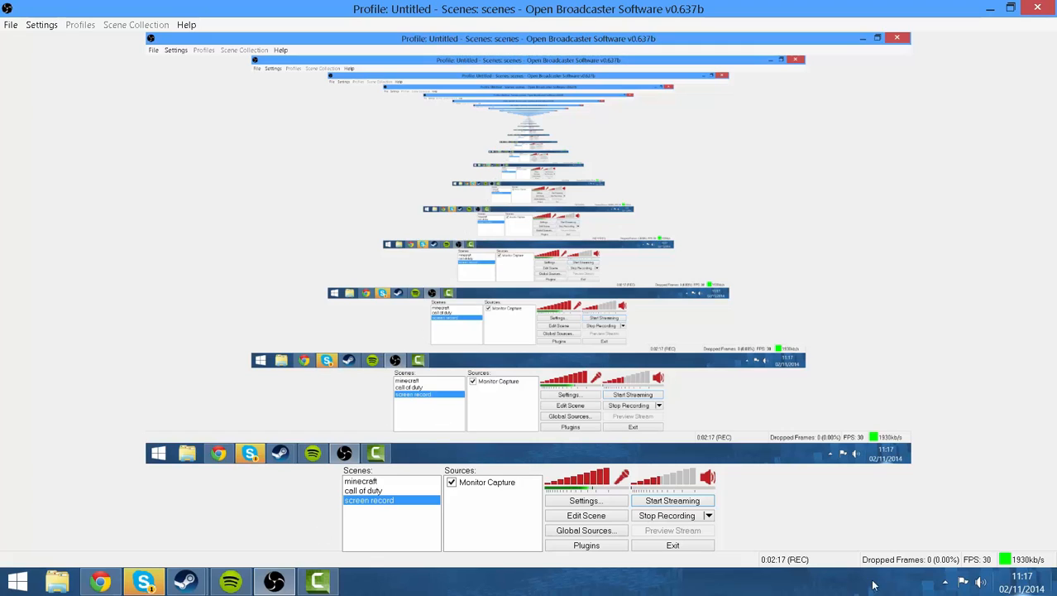
Confirm Encoding uses a 1750 kb/s max bitrate and MP3 audio, then go to Broadcast Settings.
left_click(592, 503)
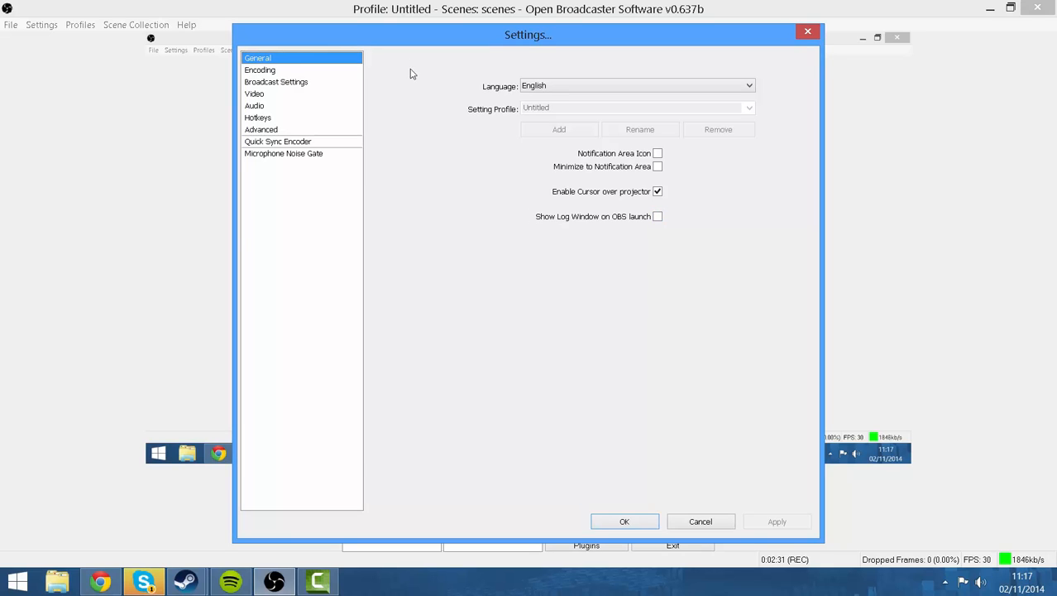
left_click(340, 71)
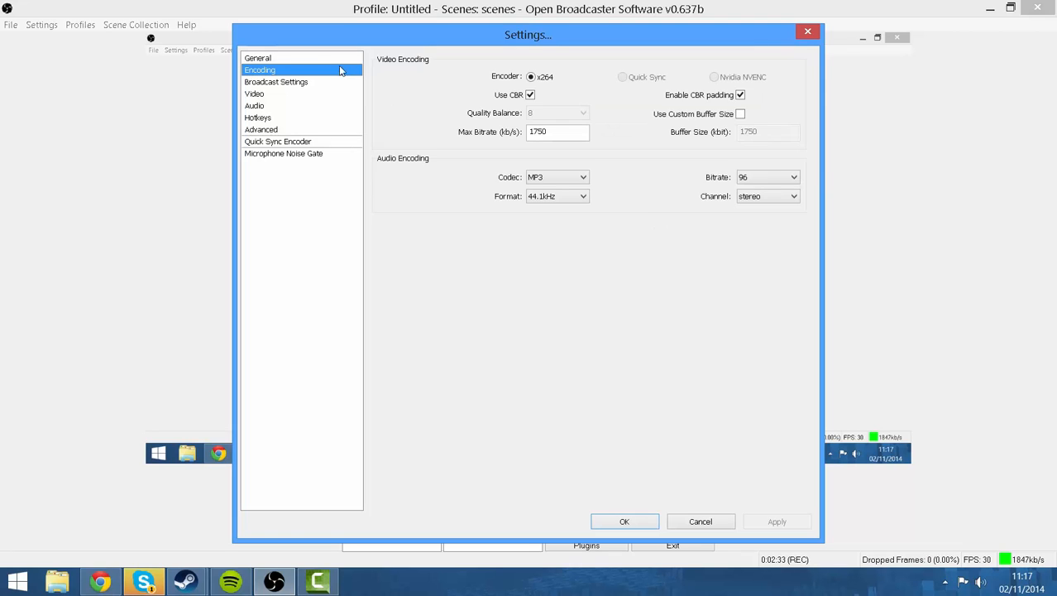
key("Up")
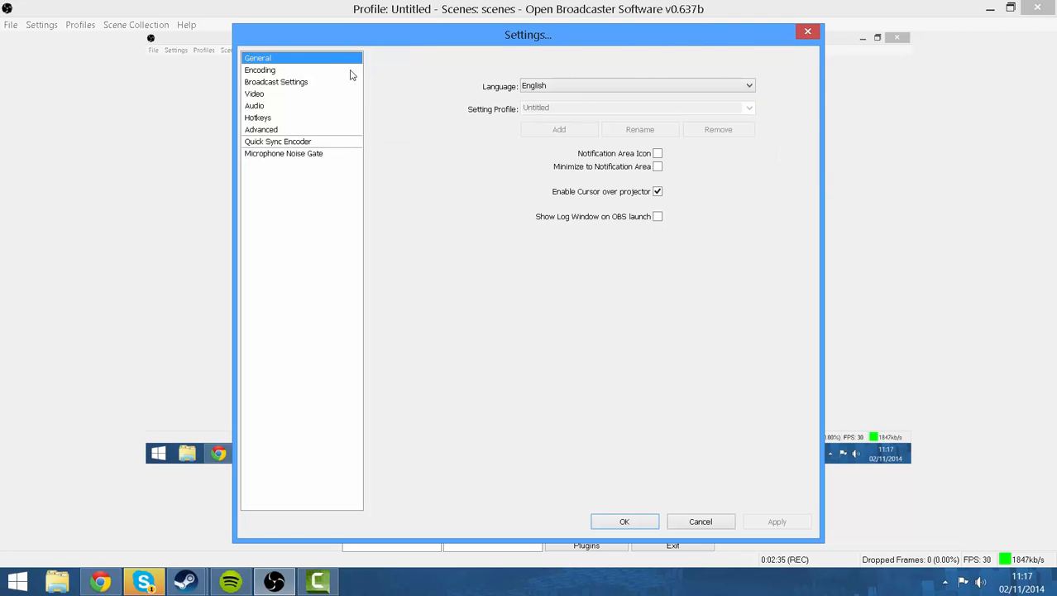
left_click(342, 72)
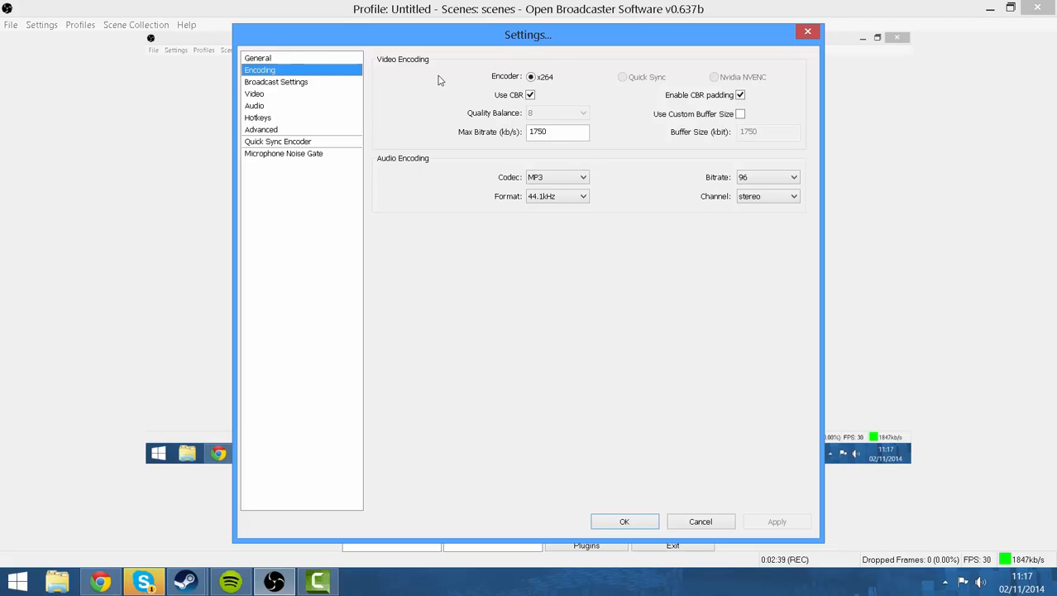
left_click(555, 134)
left_click(532, 179)
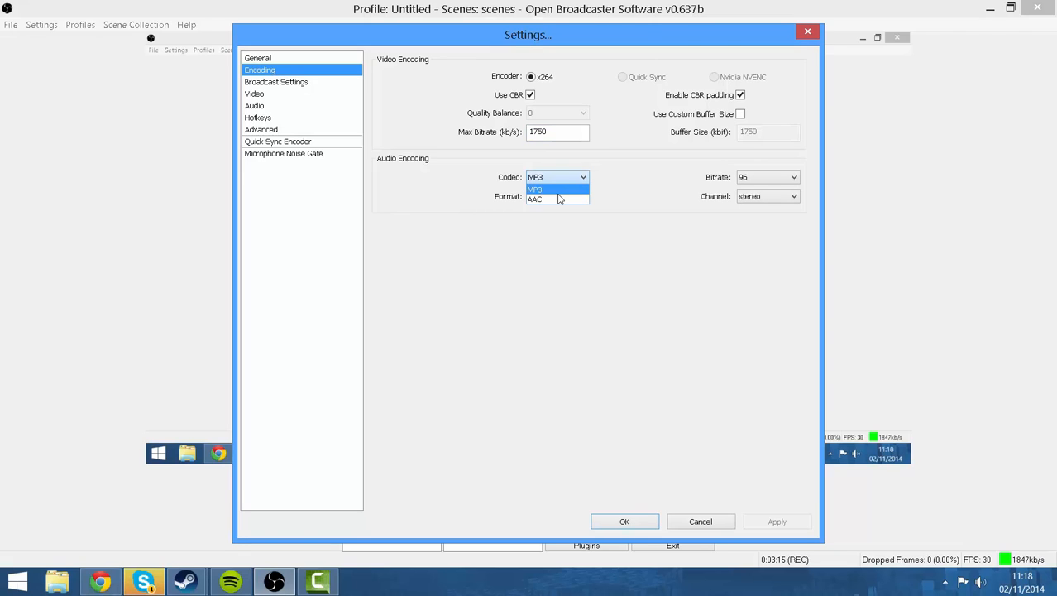
left_click(603, 159)
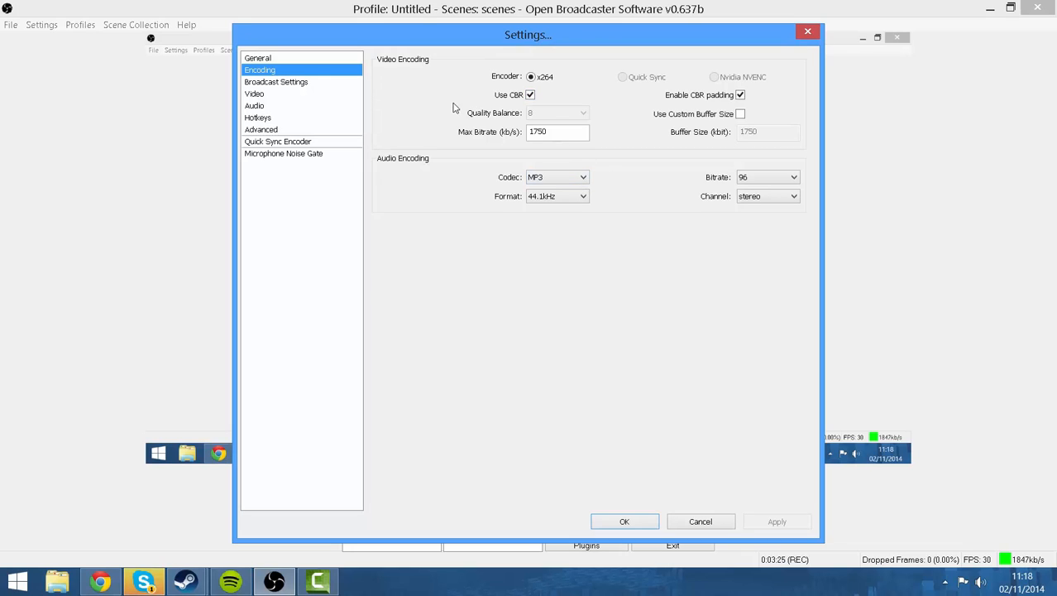
left_click(348, 83)
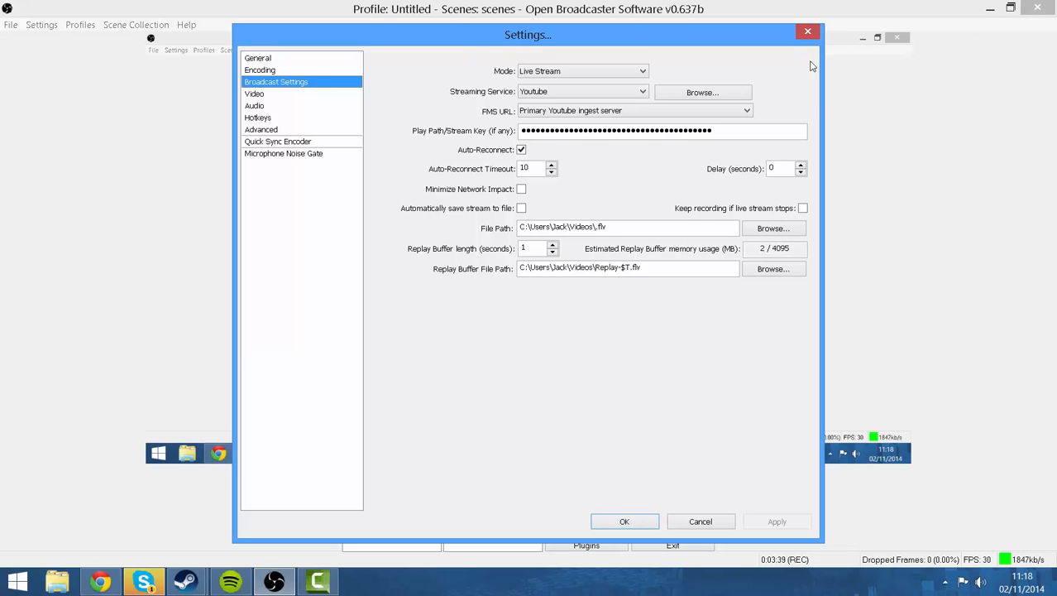
Set Live Stream mode to Youtube's Primary ingest server and paste the stream key.
left_click(626, 71)
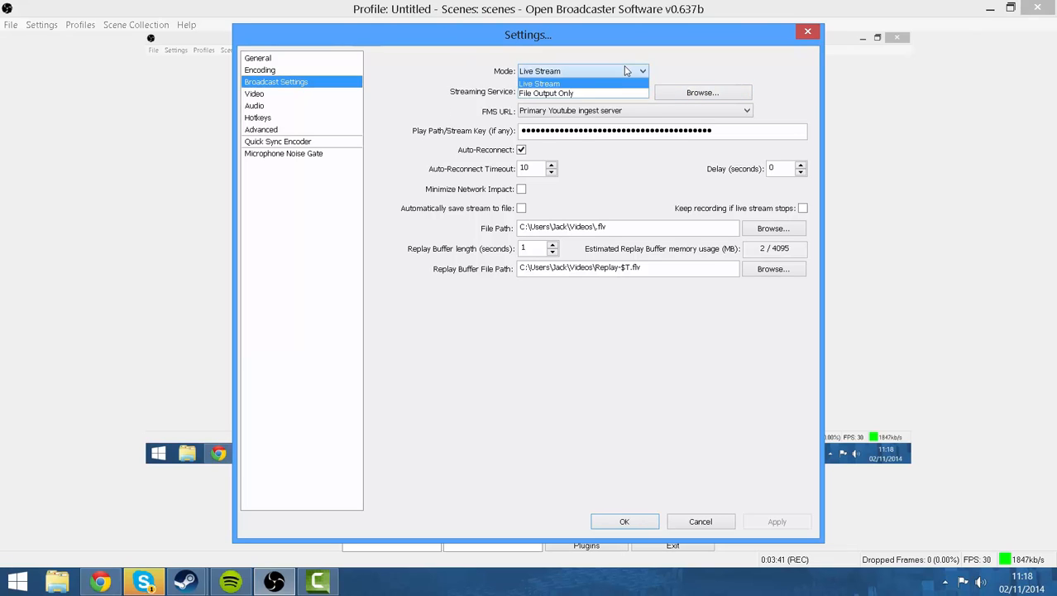
left_click(678, 79)
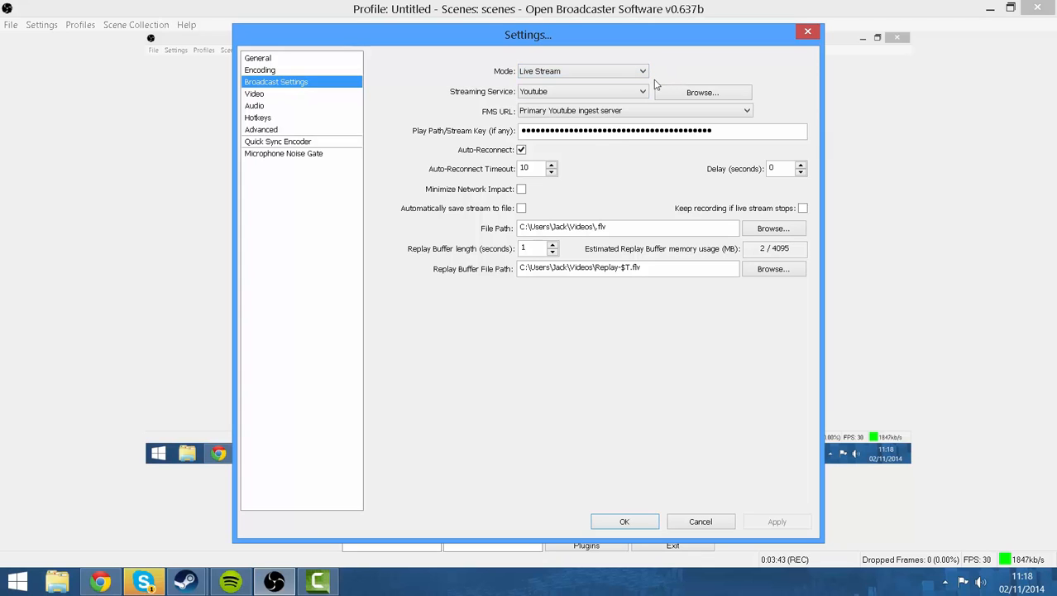
left_click(626, 92)
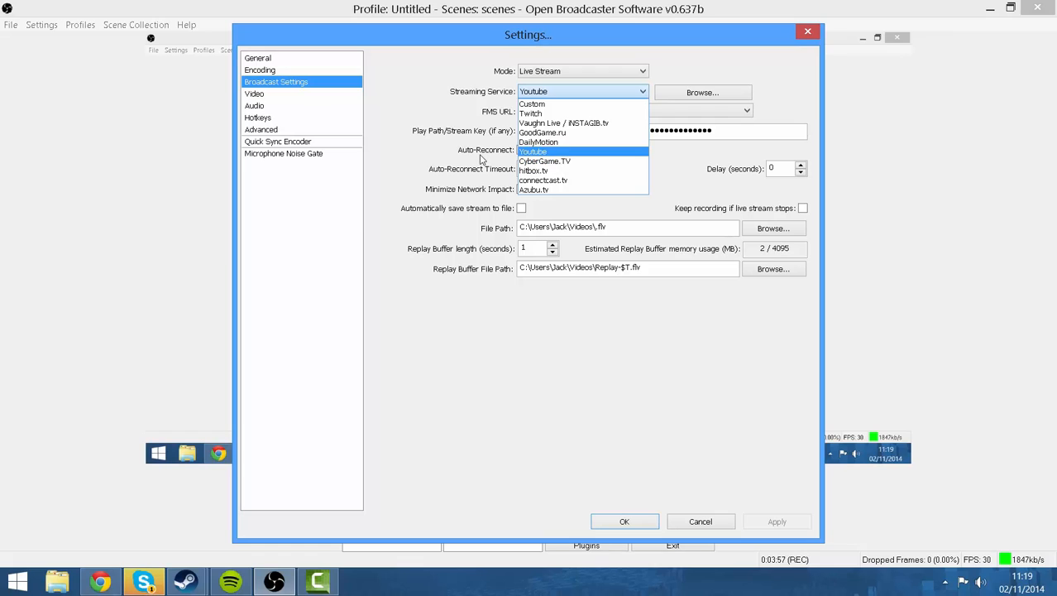
left_click(440, 154)
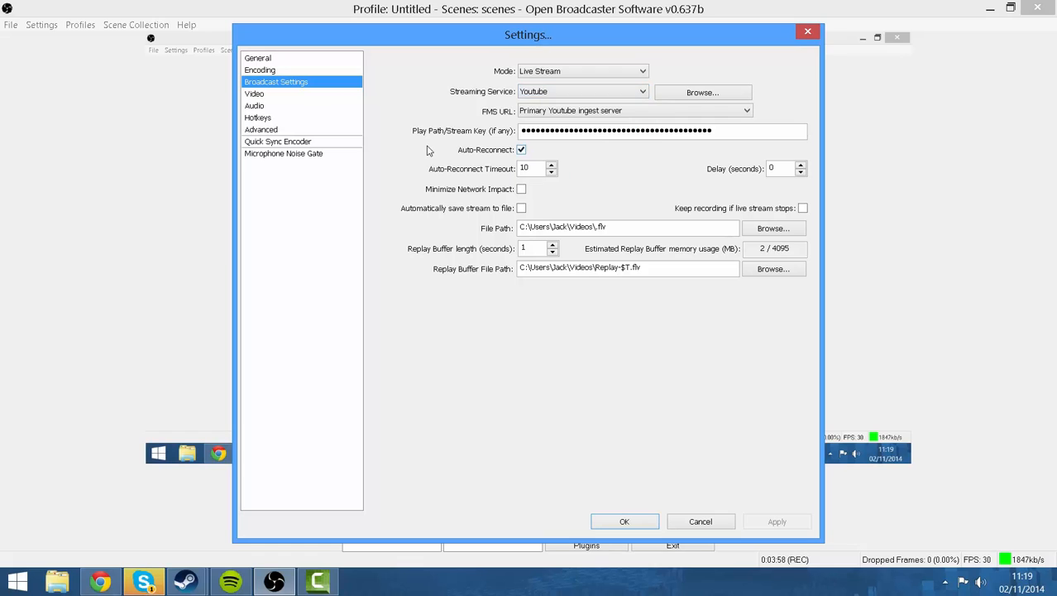
left_click(560, 111)
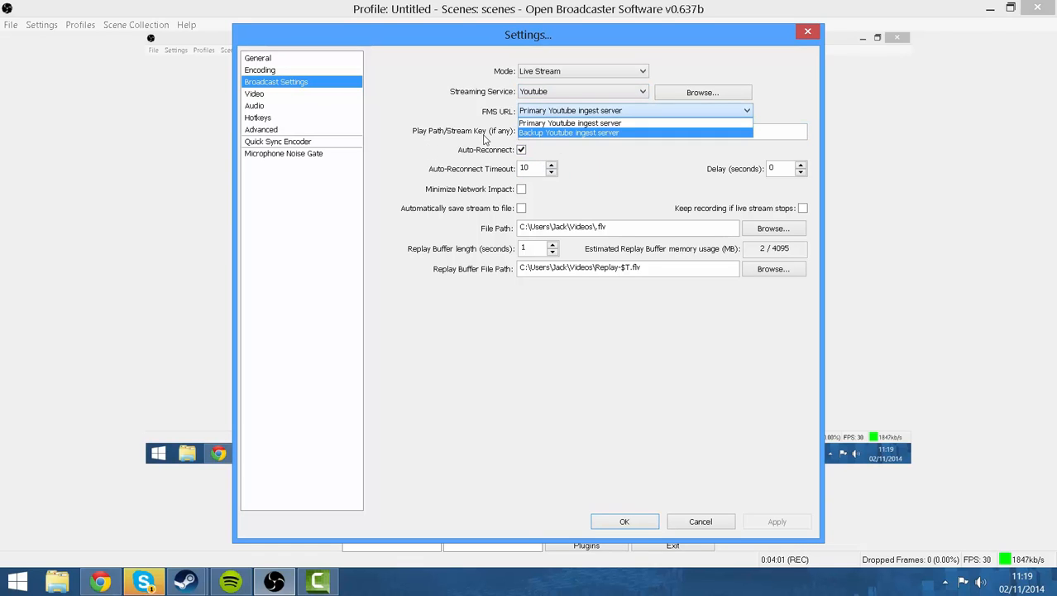
left_click(484, 142)
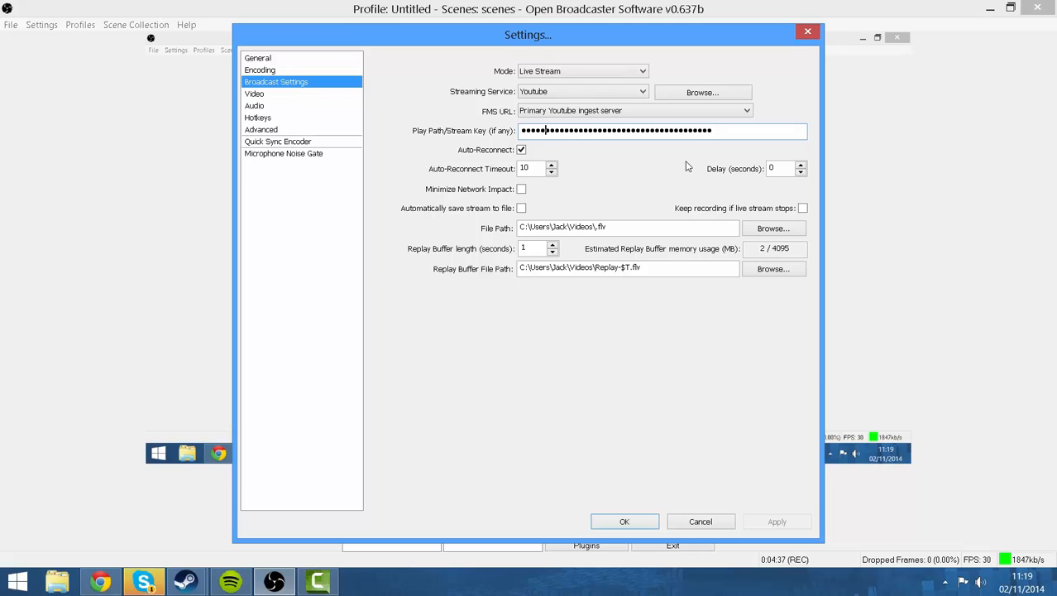
type("•")
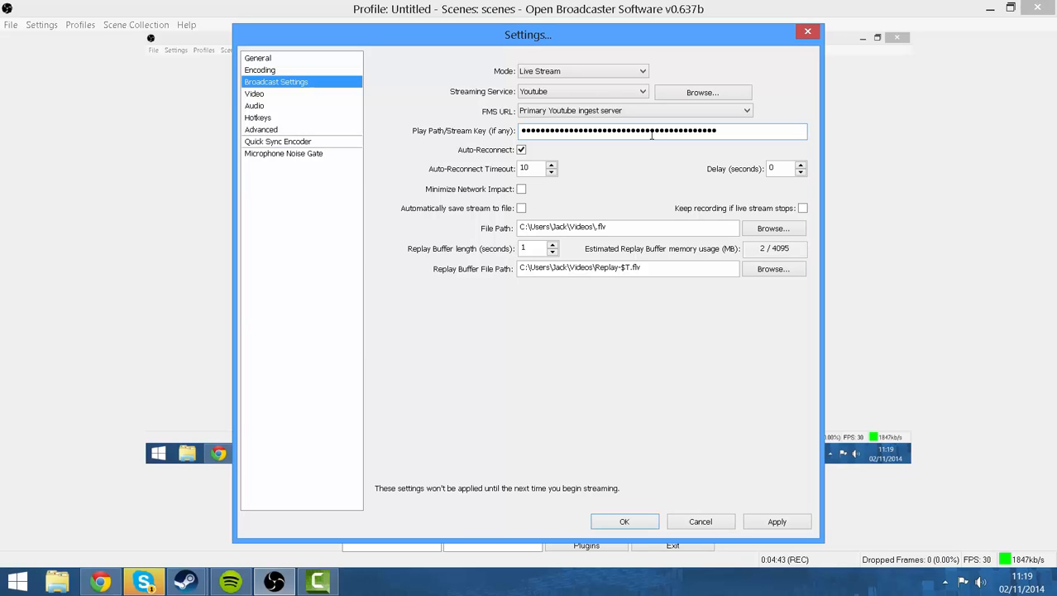
left_click(534, 252)
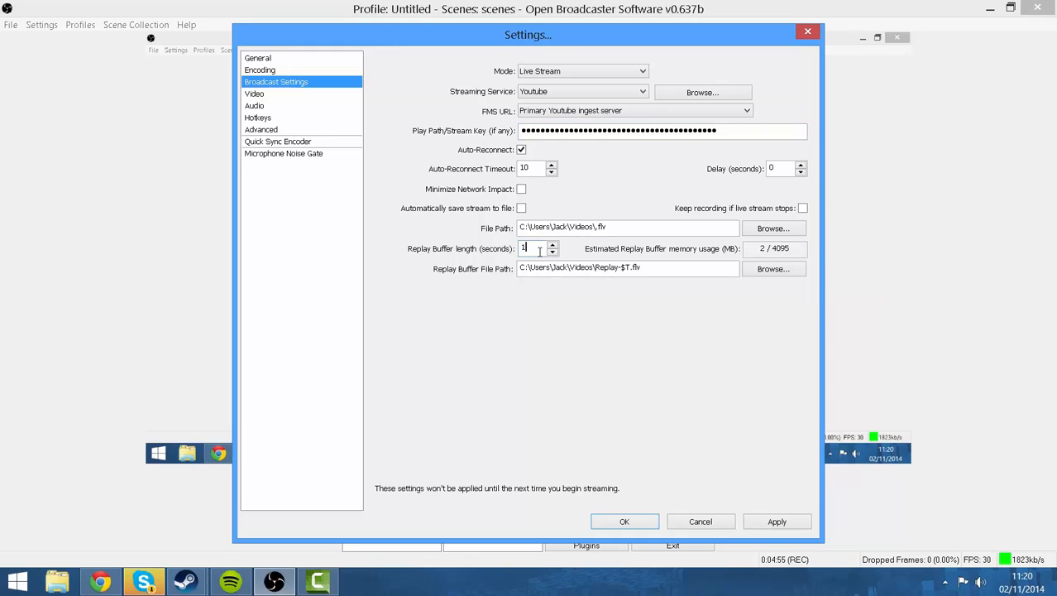
Without applying, choose AMD Radeon HD 6700 Series as video adapter and keep downscale at None (1776x1000).
left_click(316, 95)
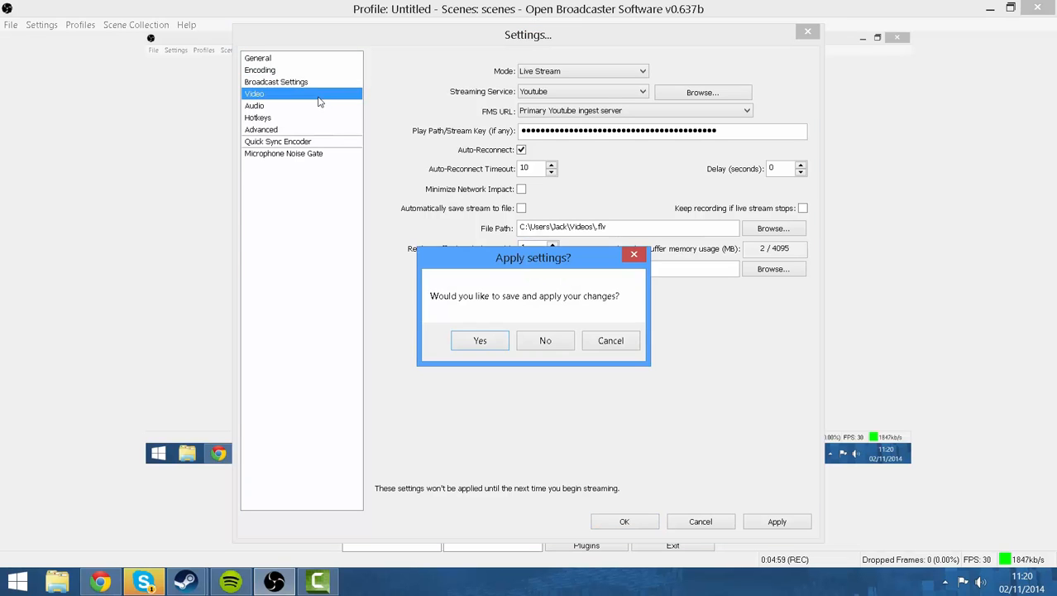
left_click(545, 344)
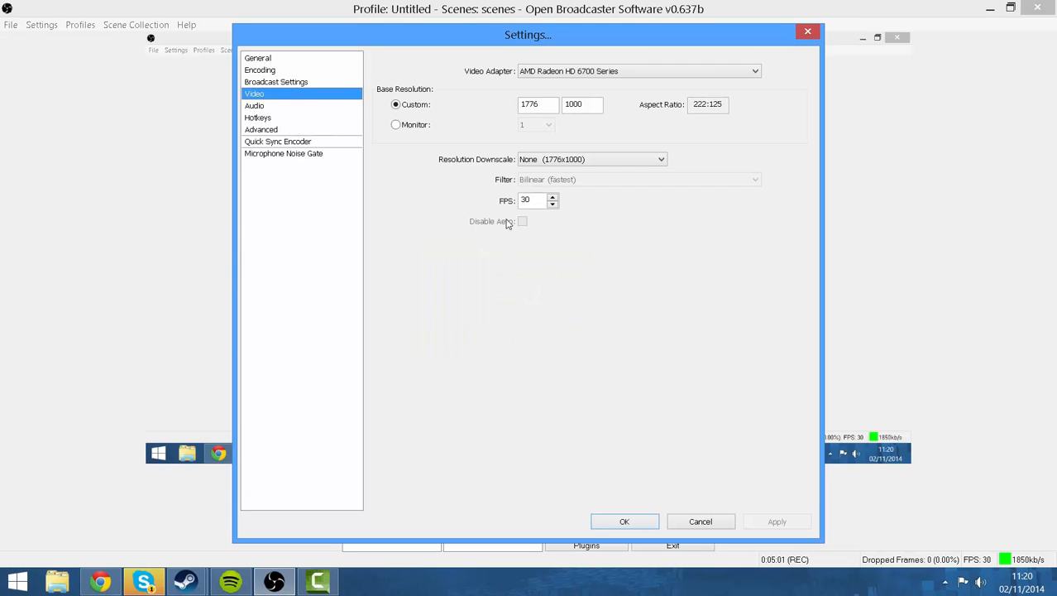
left_click(544, 75)
left_click(554, 85)
left_click(571, 71)
left_click(573, 83)
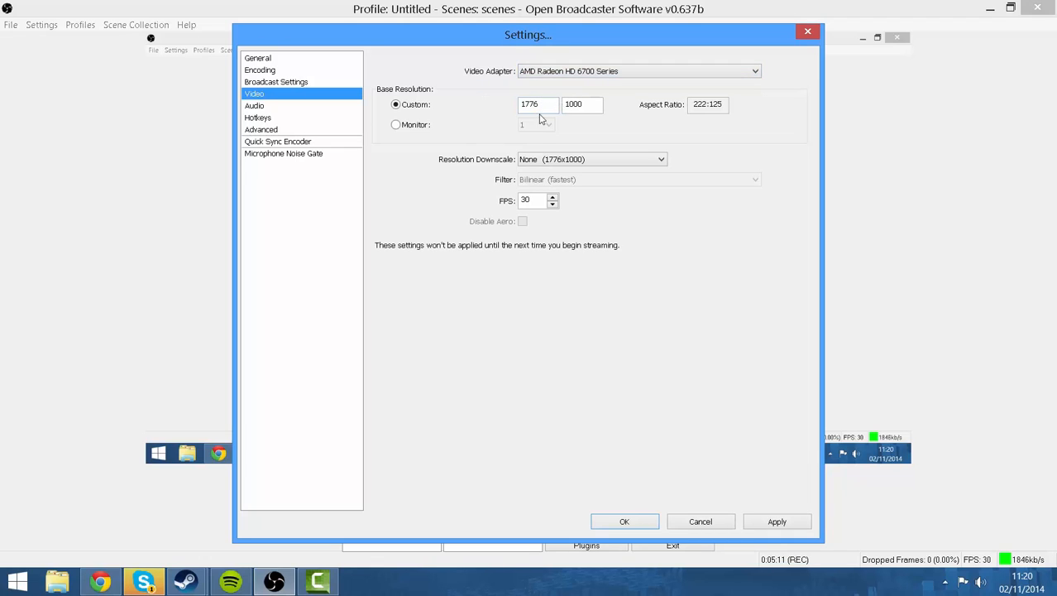
left_click(554, 162)
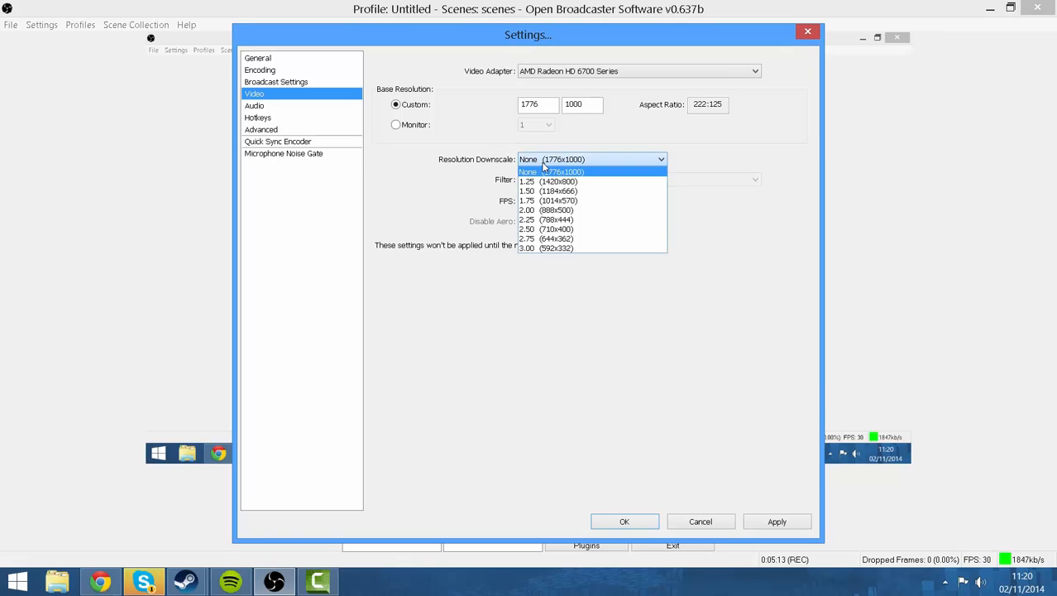
left_click(521, 169)
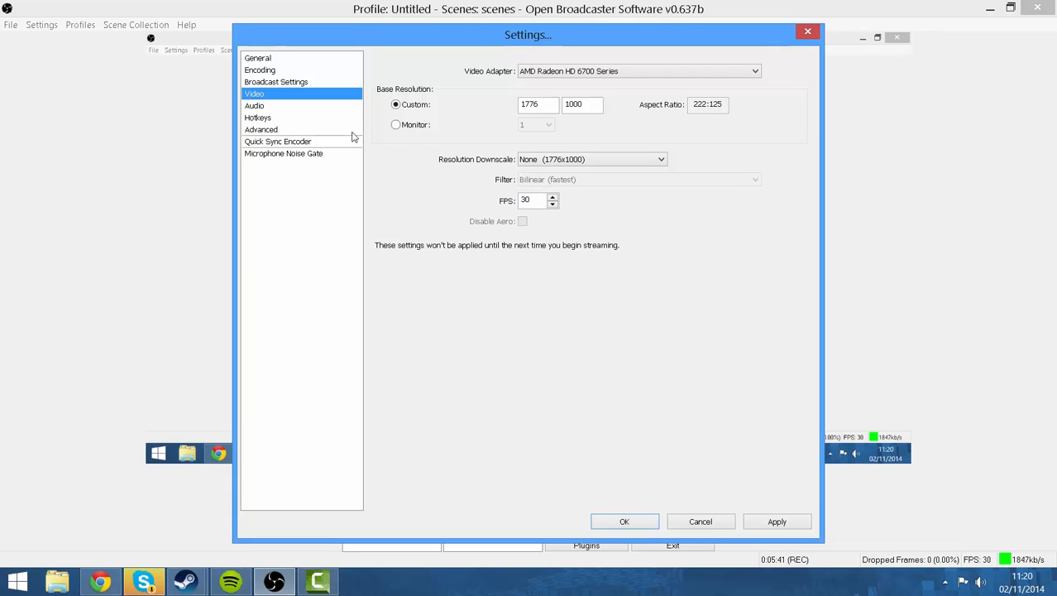
Without applying, keep Microphone (Blue Snowball) and Mic/Aux Boost 2 in the Audio settings.
left_click(349, 108)
left_click(545, 340)
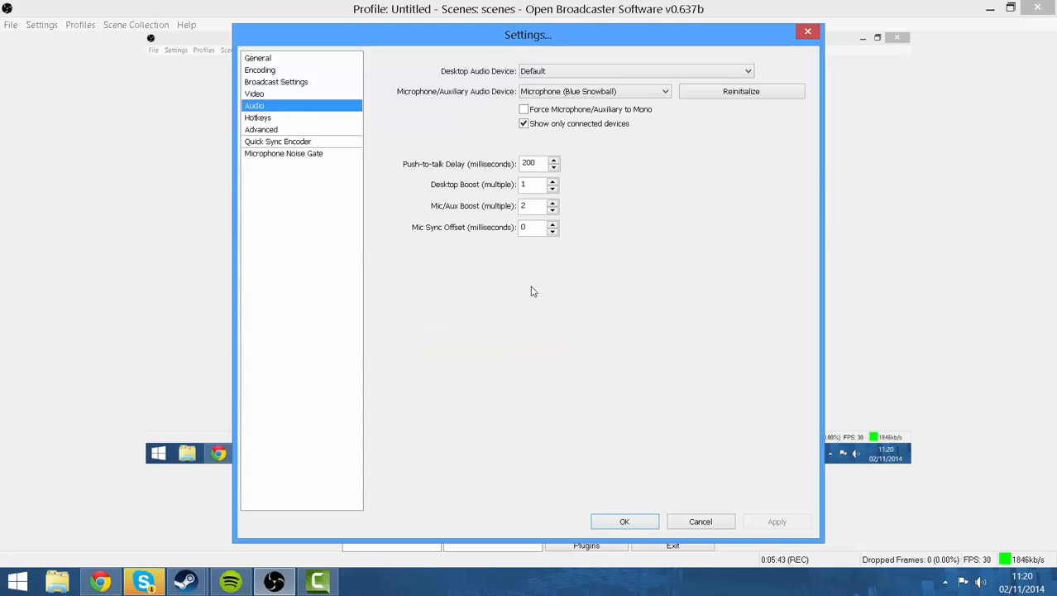
left_click(536, 92)
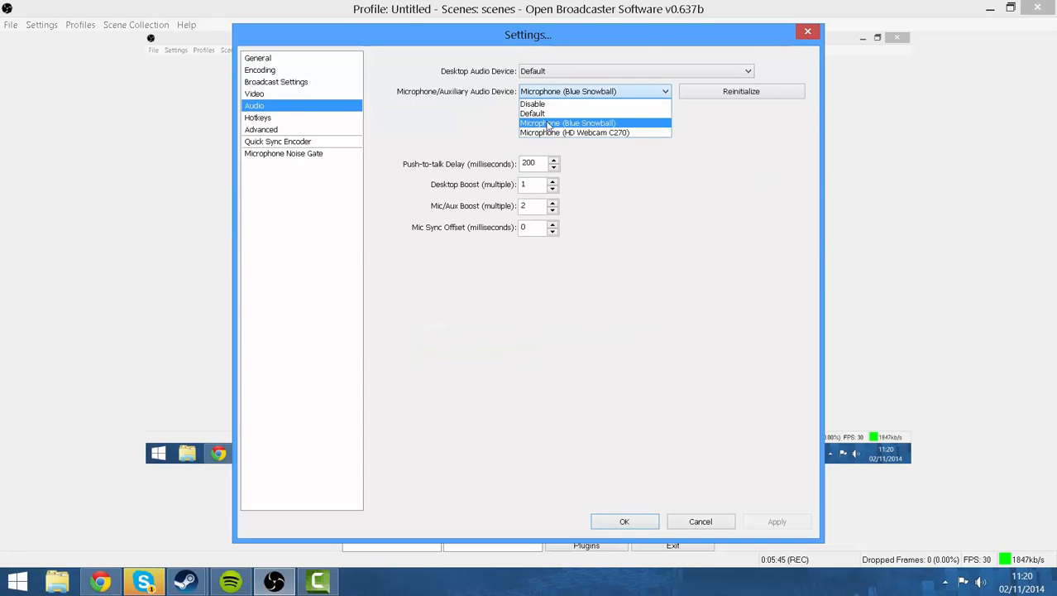
left_click(511, 125)
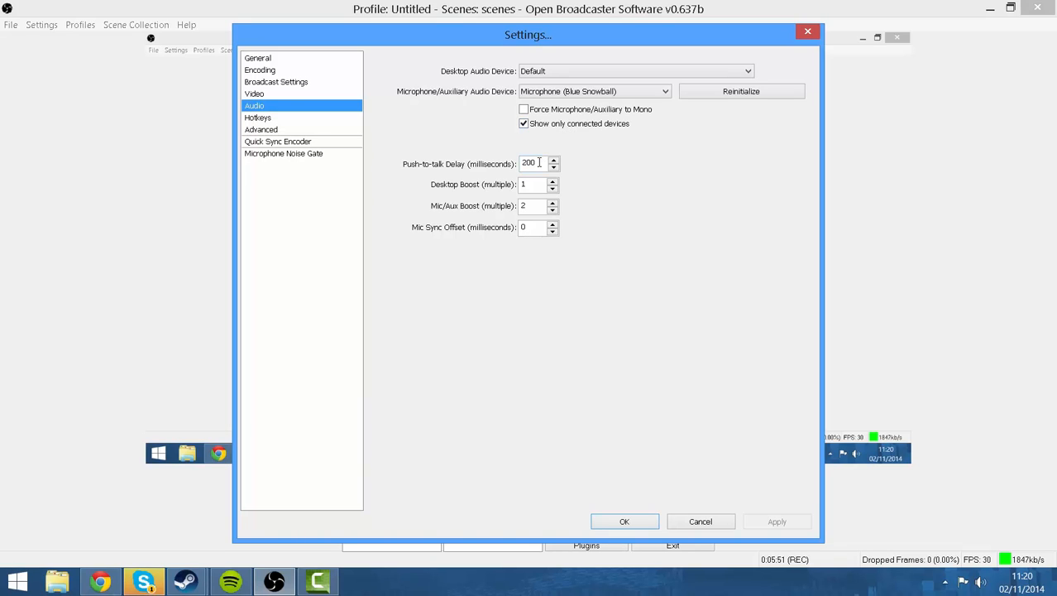
left_click(539, 209)
left_click(269, 120)
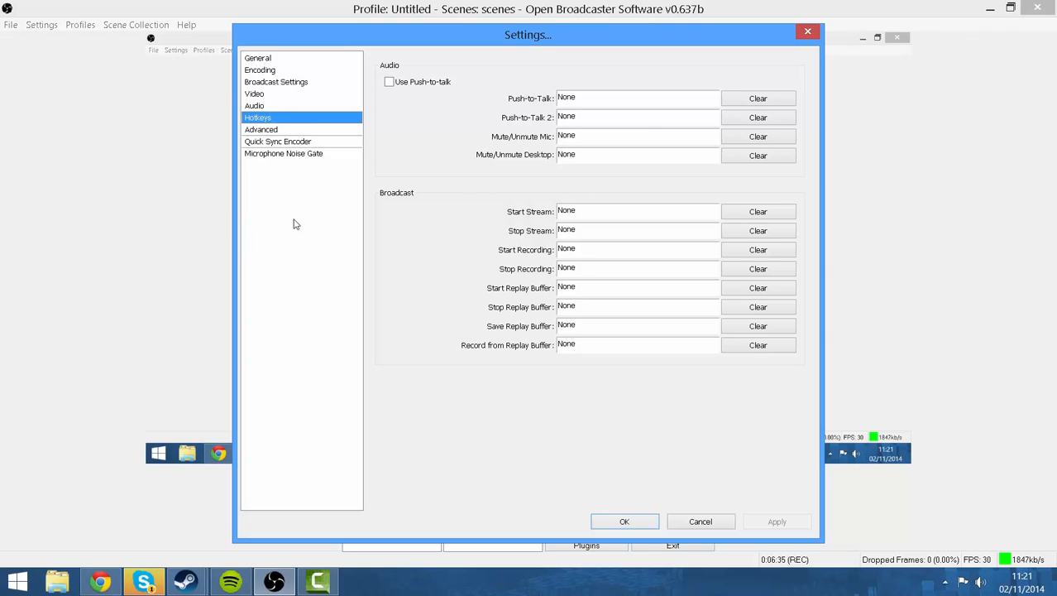
Leave Advanced settings at Normal process priority and the Default network interface binding.
left_click(286, 131)
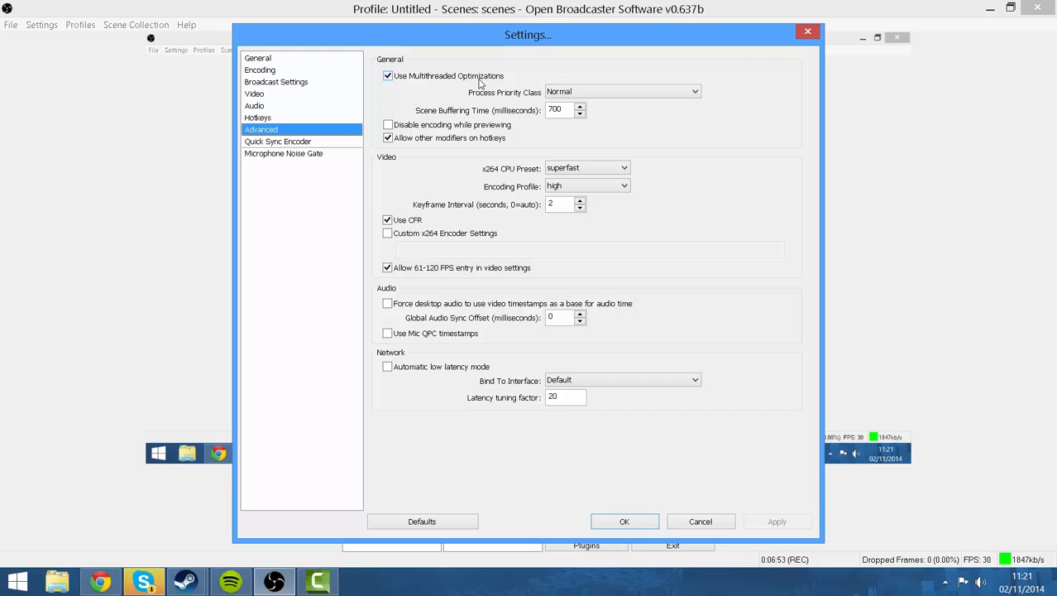
left_click(571, 93)
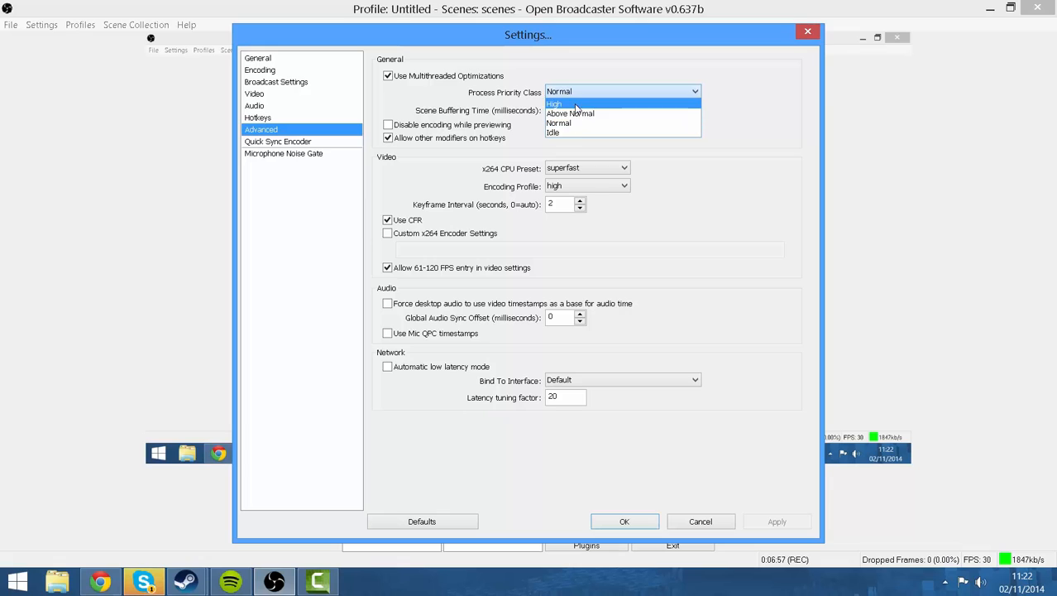
left_click(567, 71)
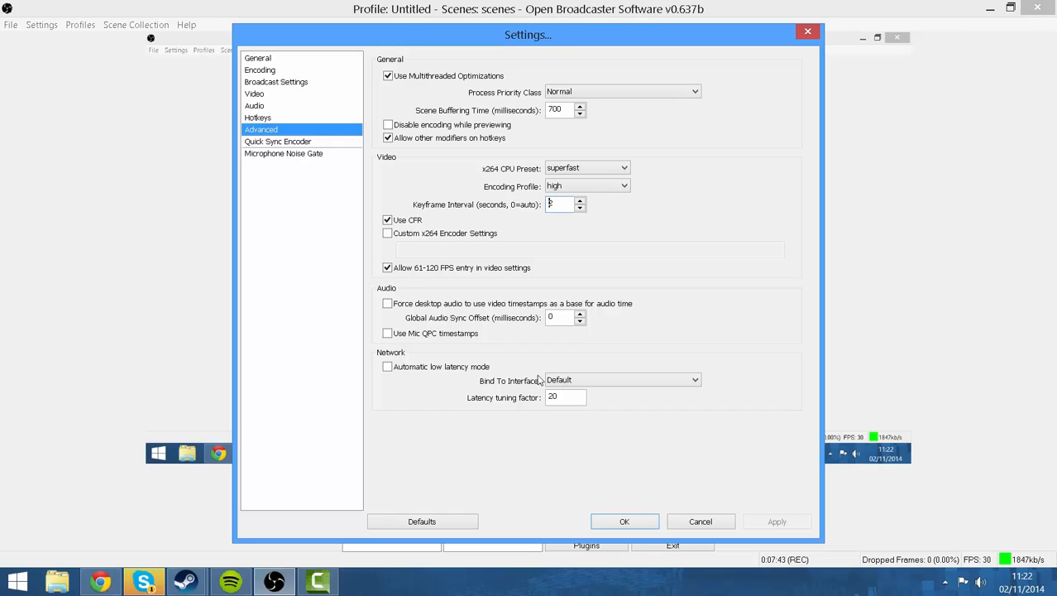
left_click(563, 382)
left_click(555, 361)
left_click(351, 145)
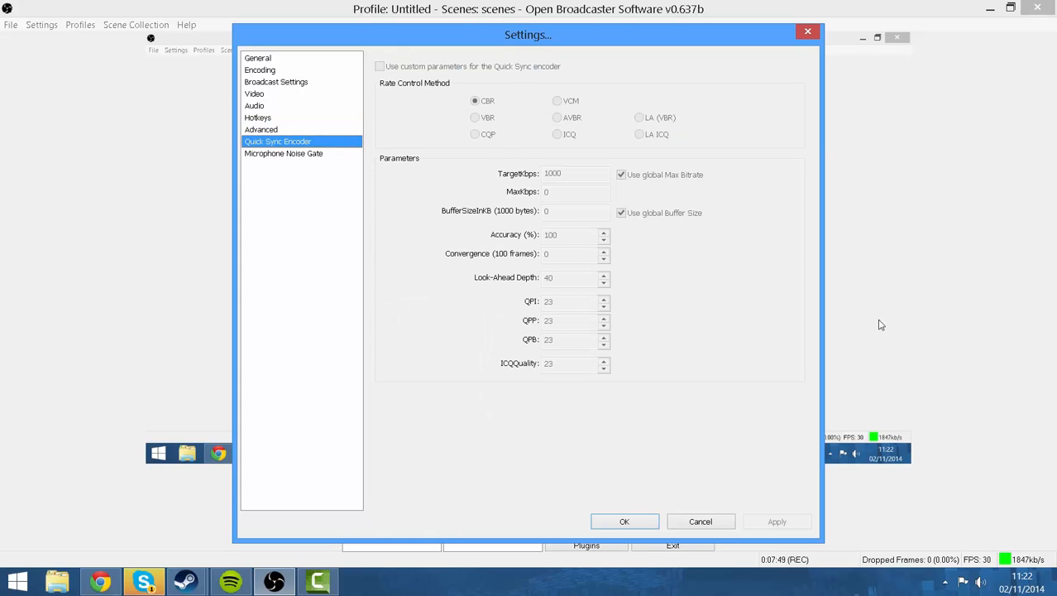
Show the Microphone Noise Gate page, leaving the noise gate disabled.
left_click(338, 155)
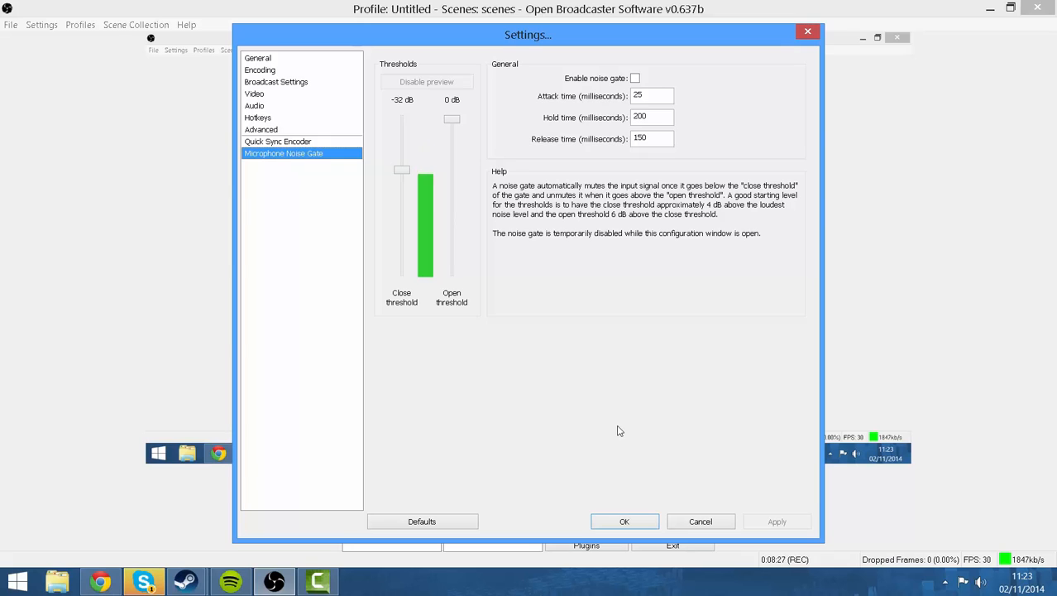
Close Settings and dismiss the Sources add menu, keeping only Monitor Capture in the scene.
key("Return")
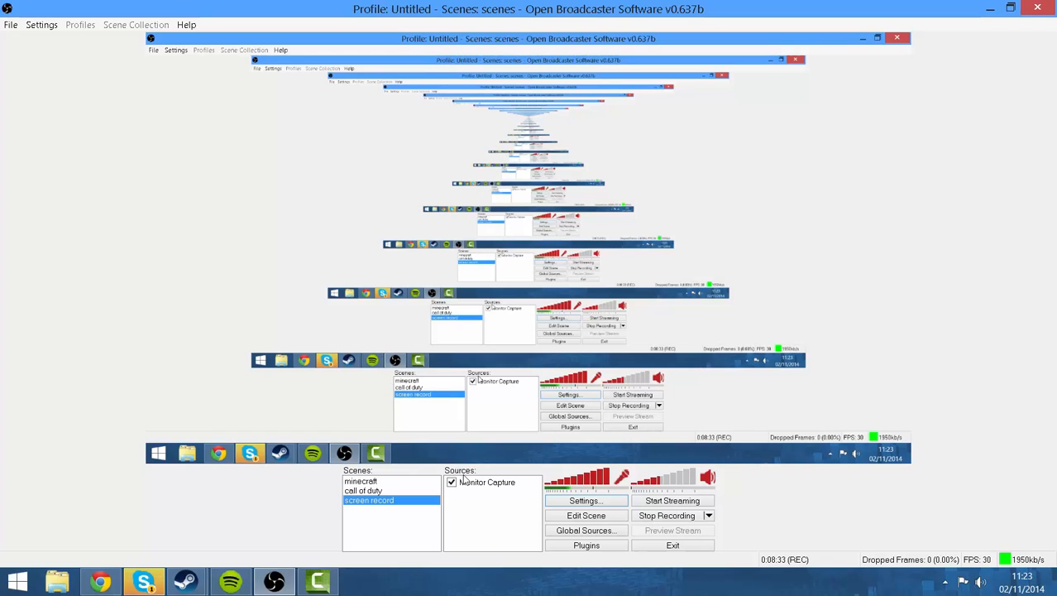
right_click(489, 497)
mouse_move(510, 505)
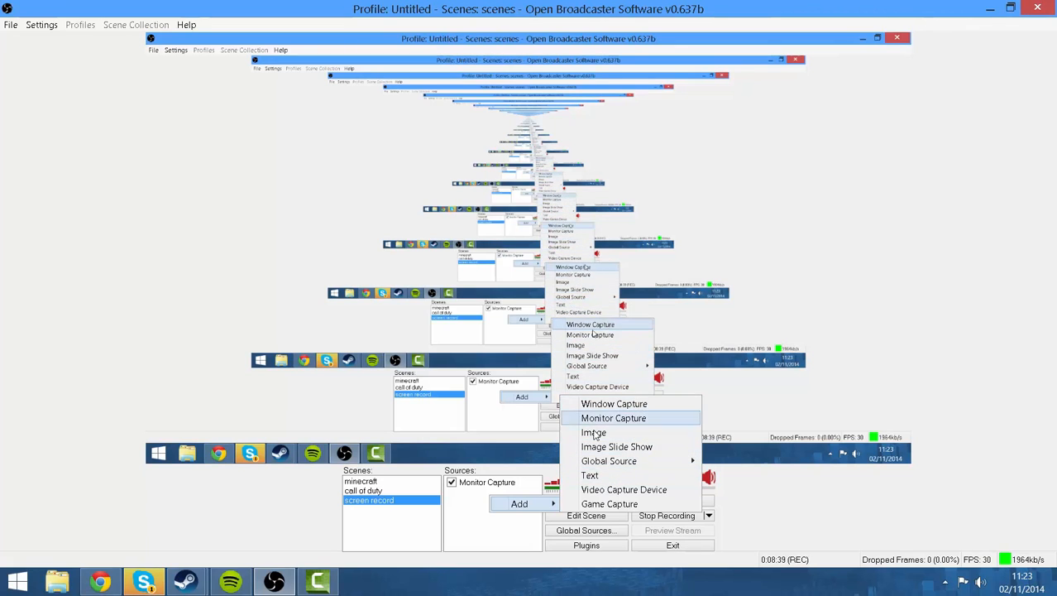
left_click(512, 534)
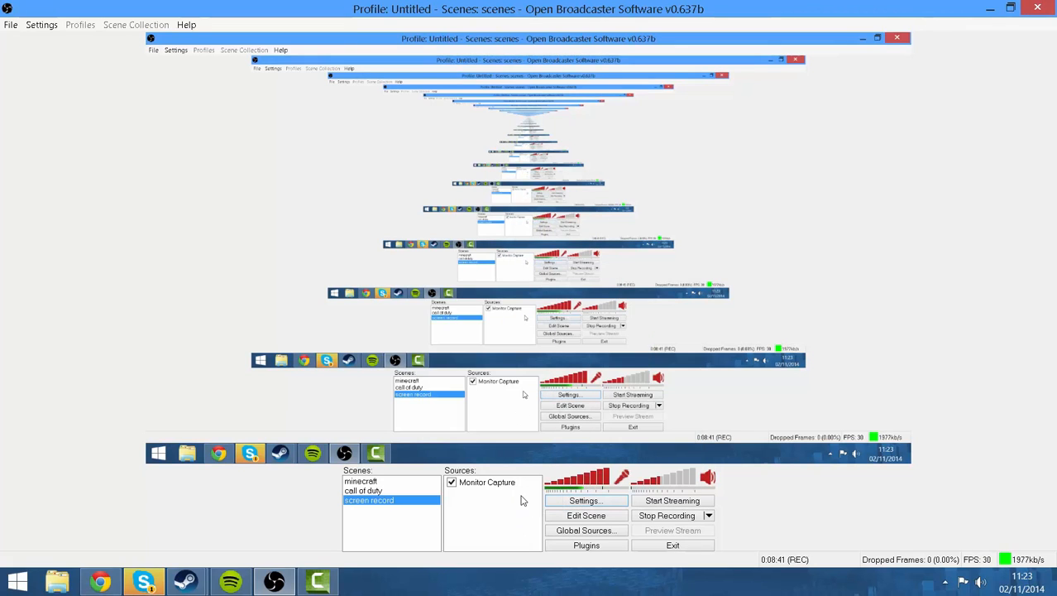